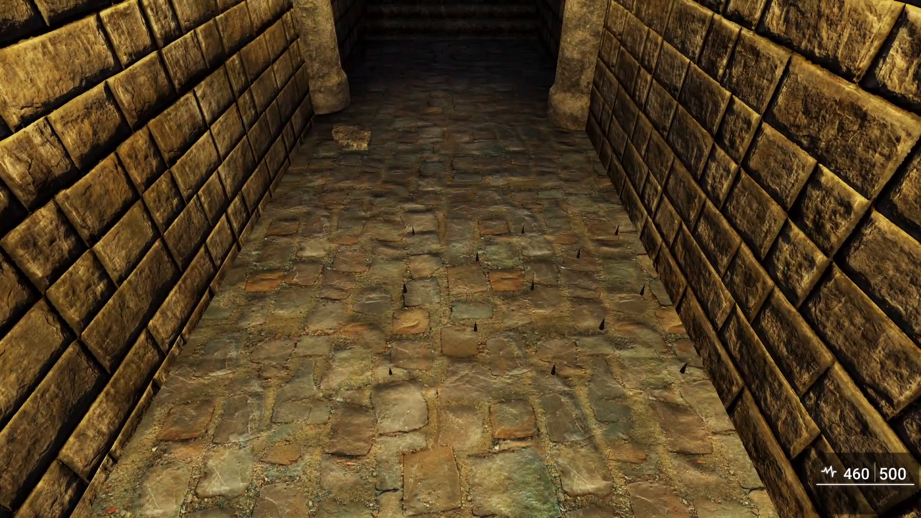
- Walk across the spike trap in the test level to try it out, and return to the level editor
key(a)
key(a)
key(a)
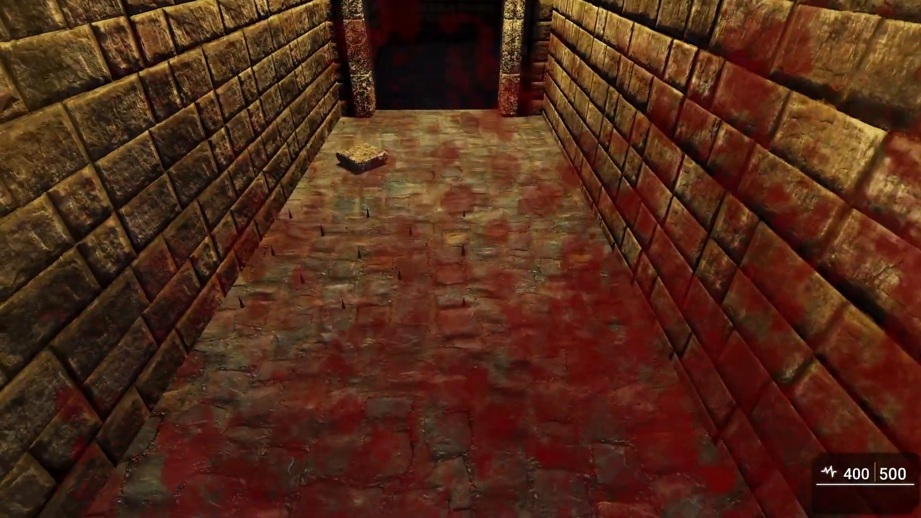
key(a)
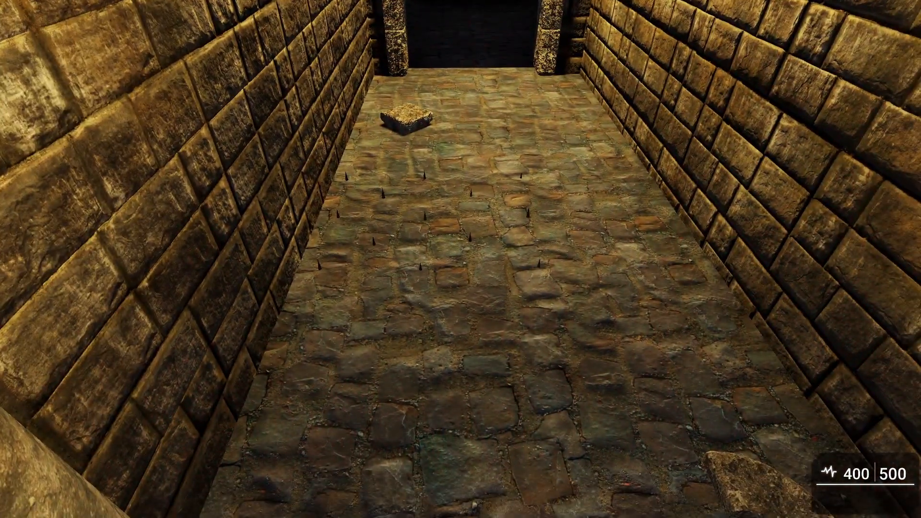
key(w)
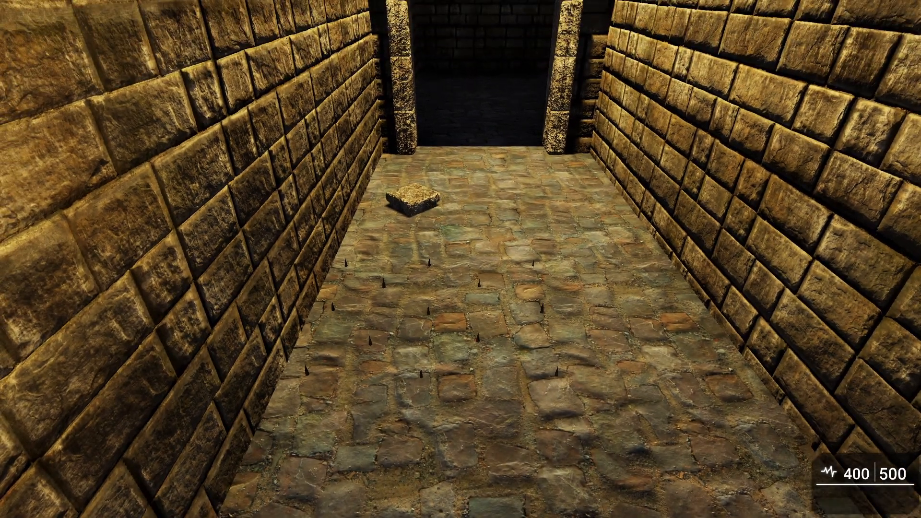
key(Escape)
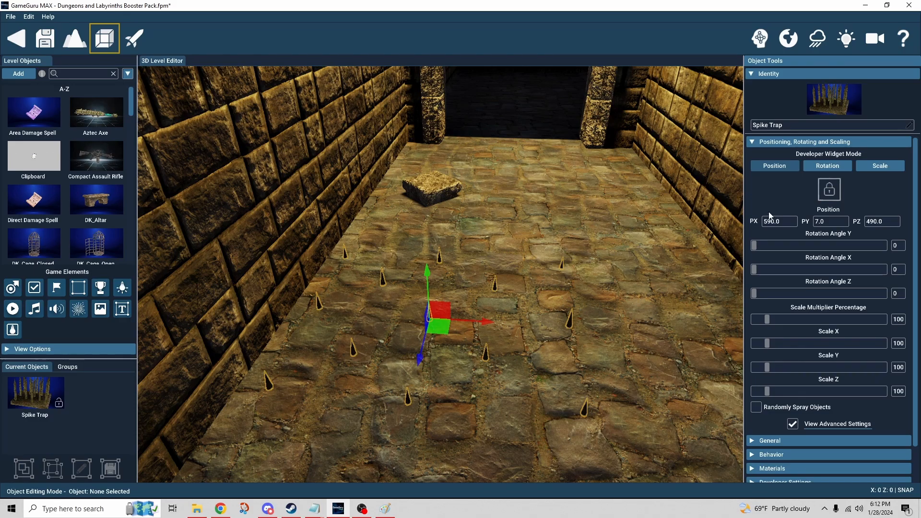
- Try the spike trap at a Y position of 0, and set it back to 7
click(831, 222)
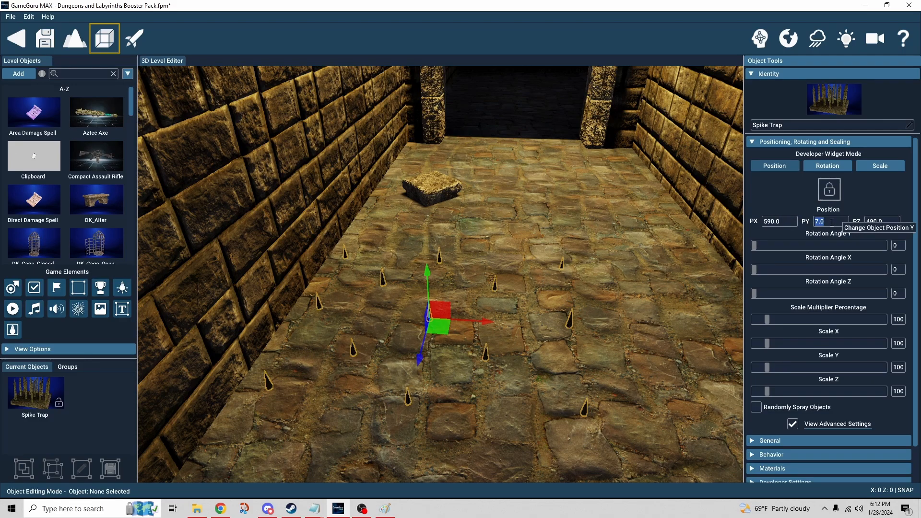
text(0)
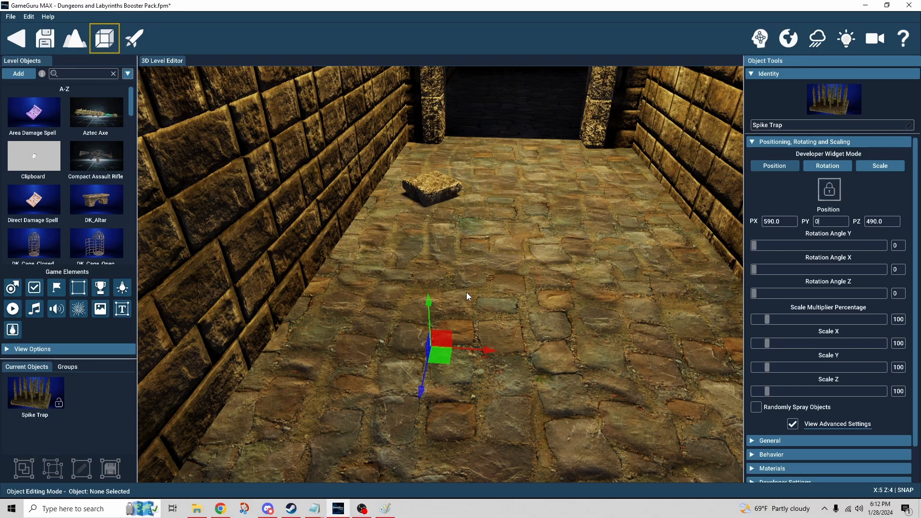
click(832, 227)
click(833, 222)
text(7)
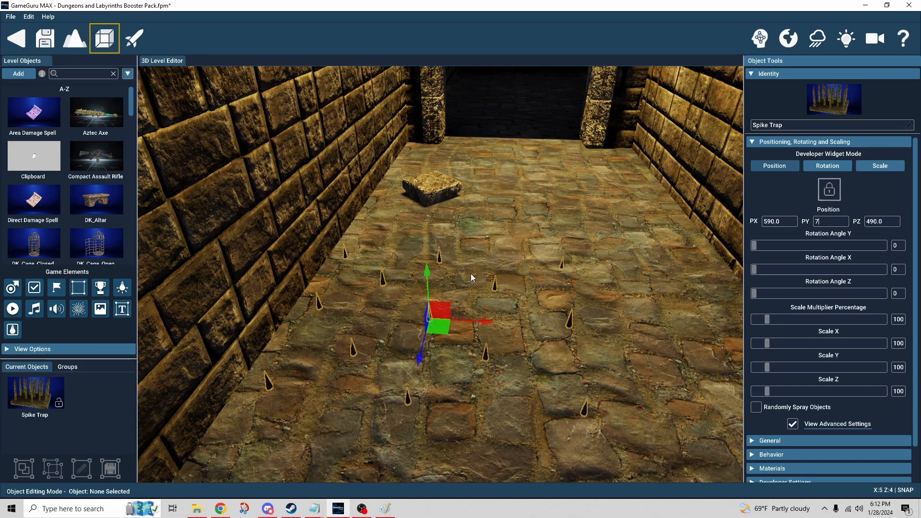
- Select the spike trap on the corridor floor and display its behavior settings
right_drag(466, 277, 477, 285)
click(530, 279)
right_drag(536, 279, 531, 276)
key(d)
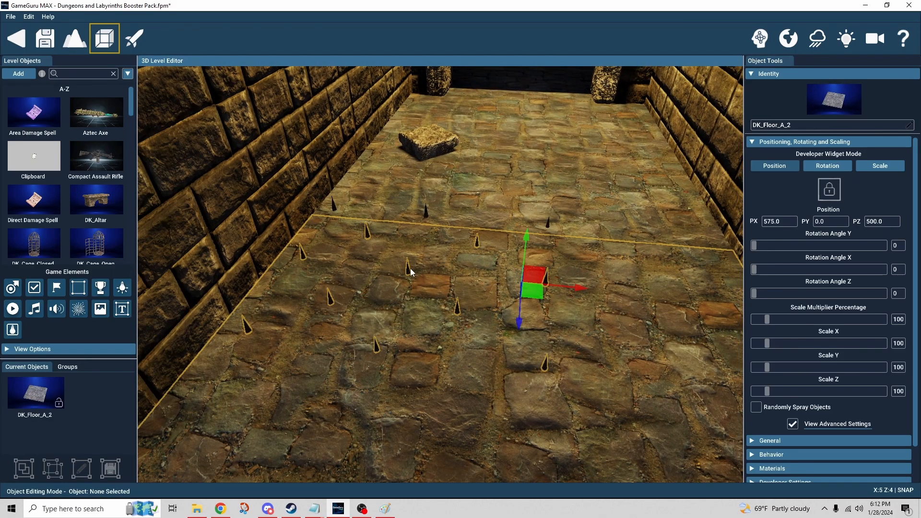
click(409, 269)
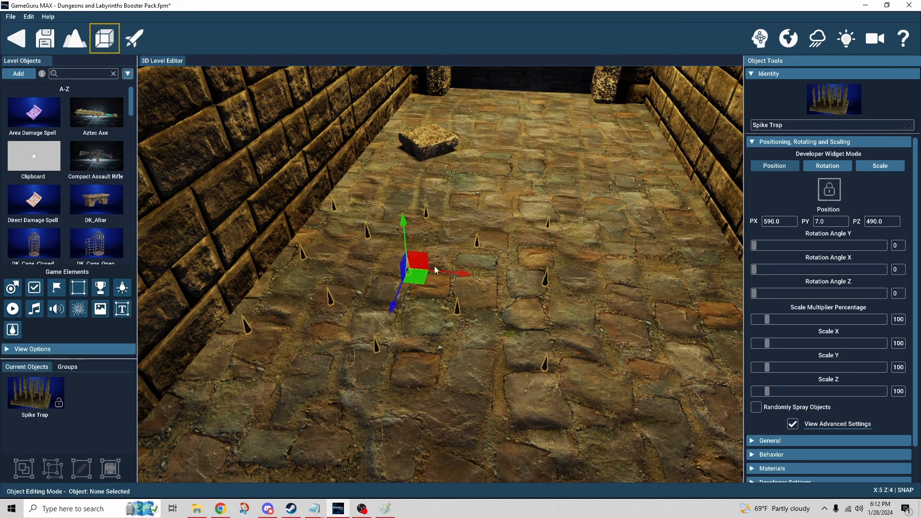
click(751, 142)
click(752, 170)
scroll(876, 265, down, 5)
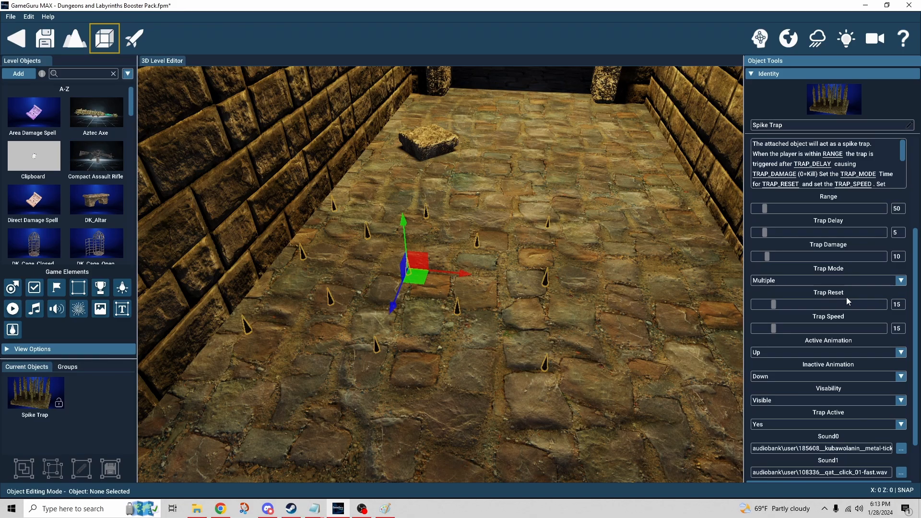
- Review the spike trap's Trap Mode and Active Animation choices, keeping Multiple and Up
click(838, 281)
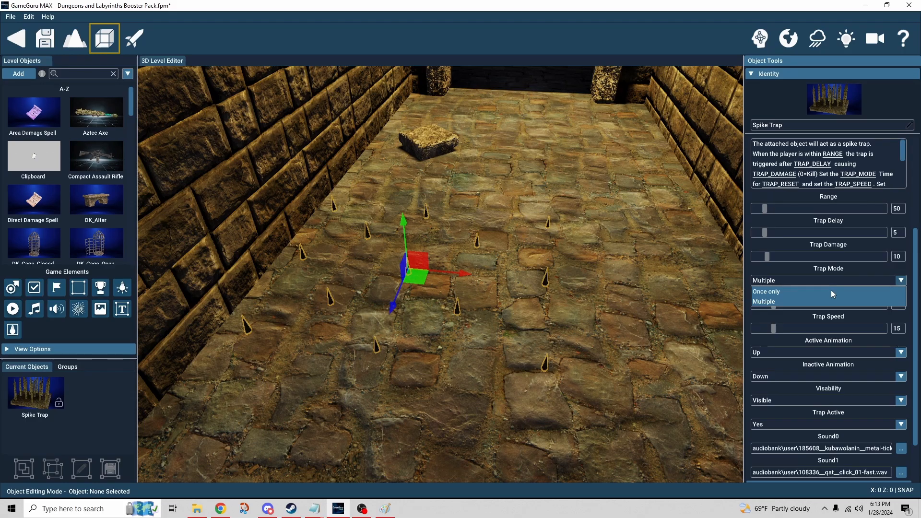
click(825, 302)
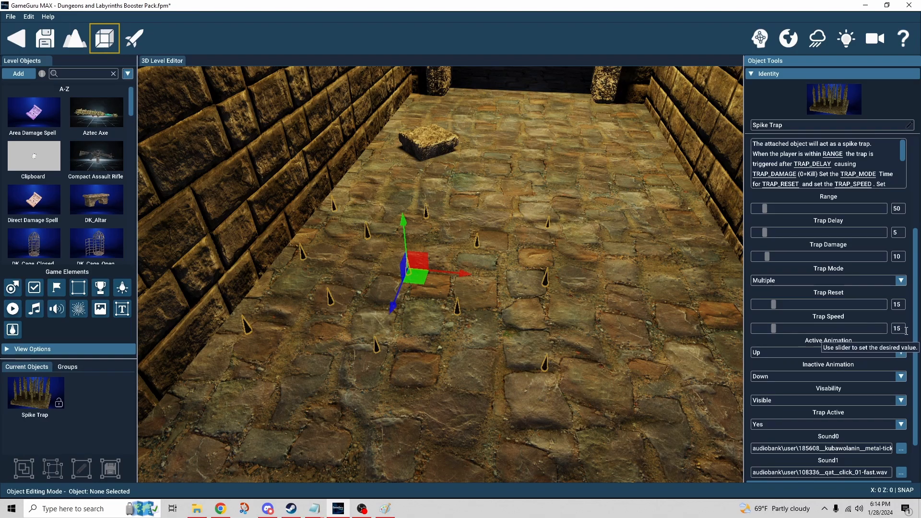
scroll(912, 331, down, 1)
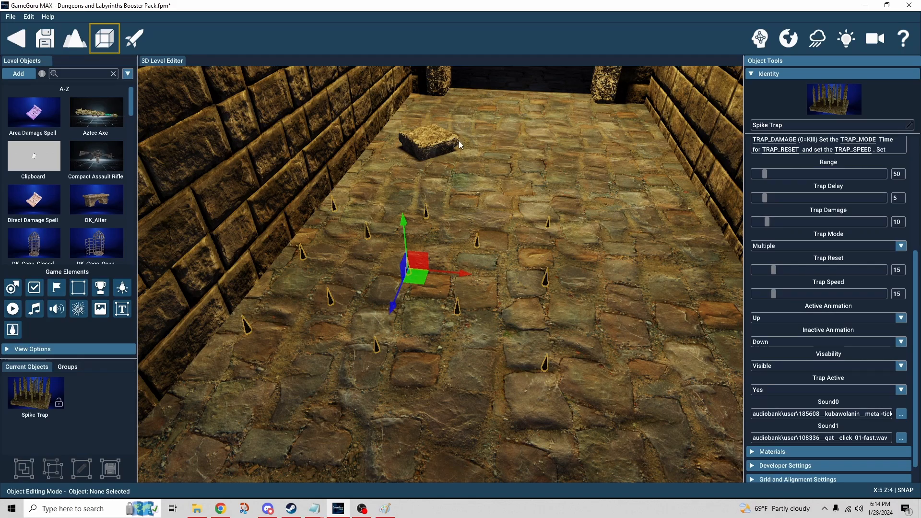
click(790, 316)
click(790, 315)
- Set the spike trap's Trap Active option to No, and switch Visability to Invisible and back to Visible
click(824, 389)
click(812, 410)
click(770, 367)
click(773, 388)
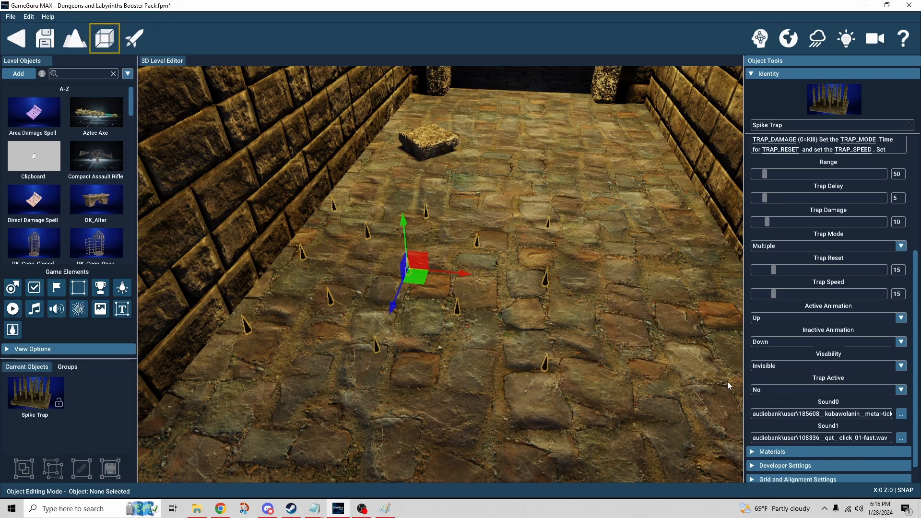
click(781, 366)
click(774, 378)
- Lower the spike trap beneath the corridor floor and set its Y position to 0
drag(401, 222, 402, 239)
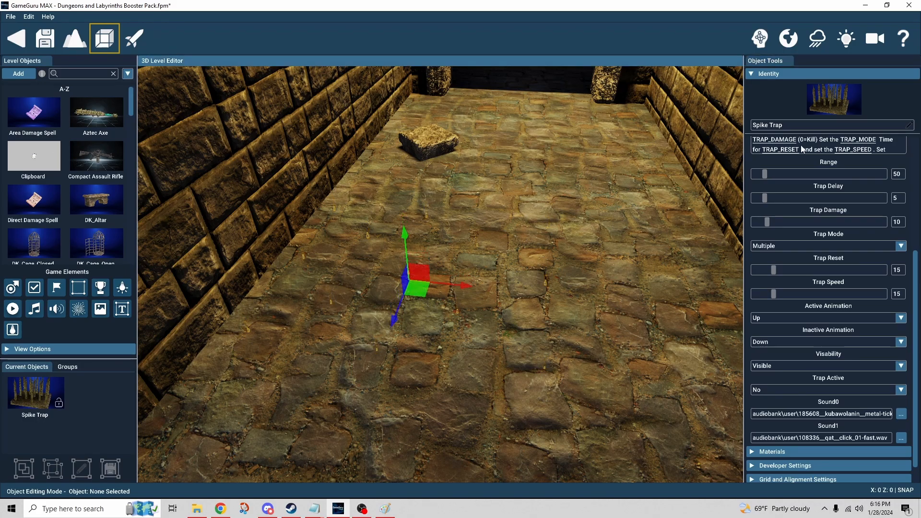
click(752, 170)
click(752, 169)
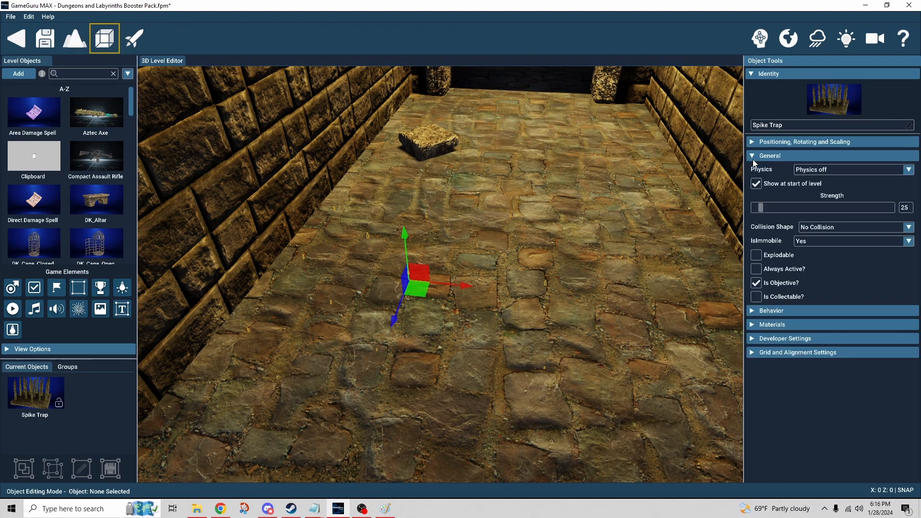
click(786, 142)
click(843, 221)
text(0)
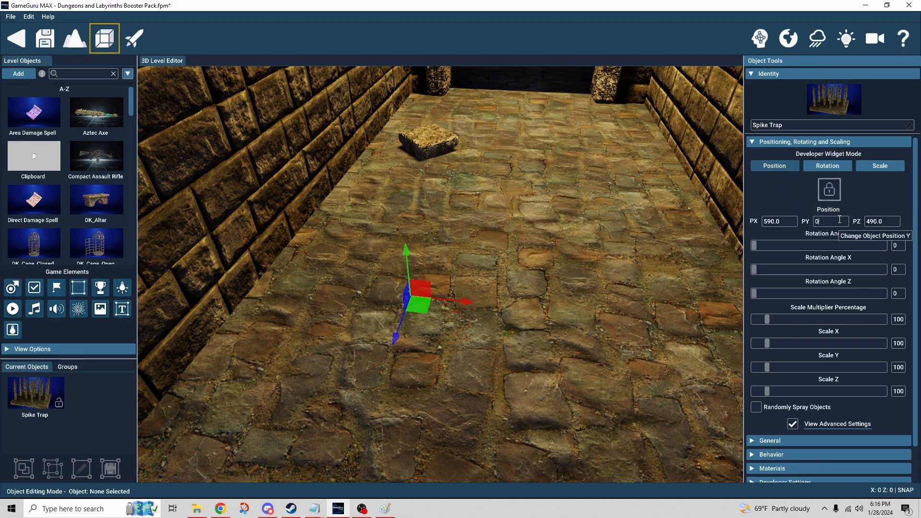
- Show the level objects as a detailed object list and select the hidden Spike Trap from it
click(511, 276)
right_drag(546, 290, 515, 263)
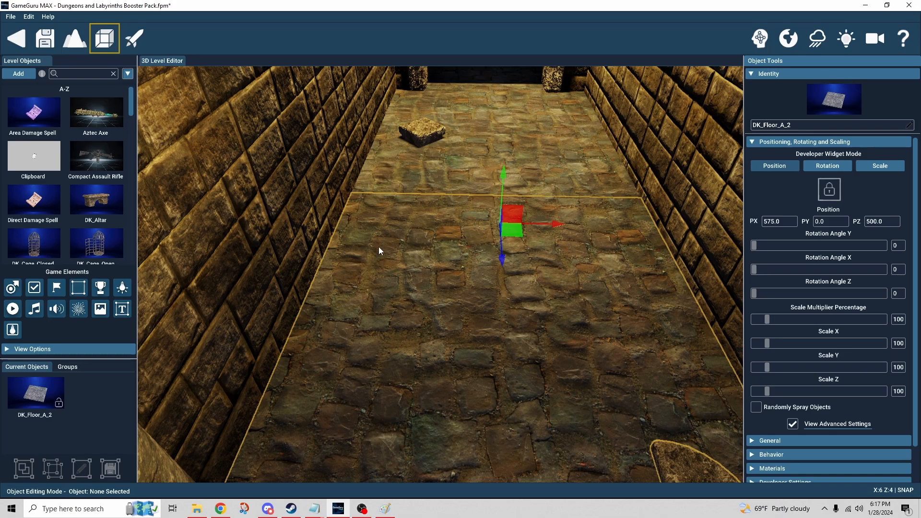
click(128, 75)
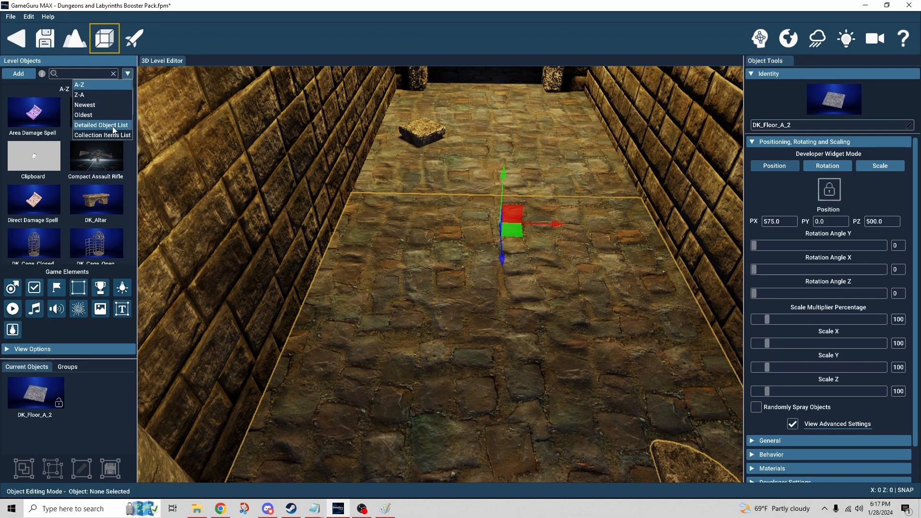
click(113, 125)
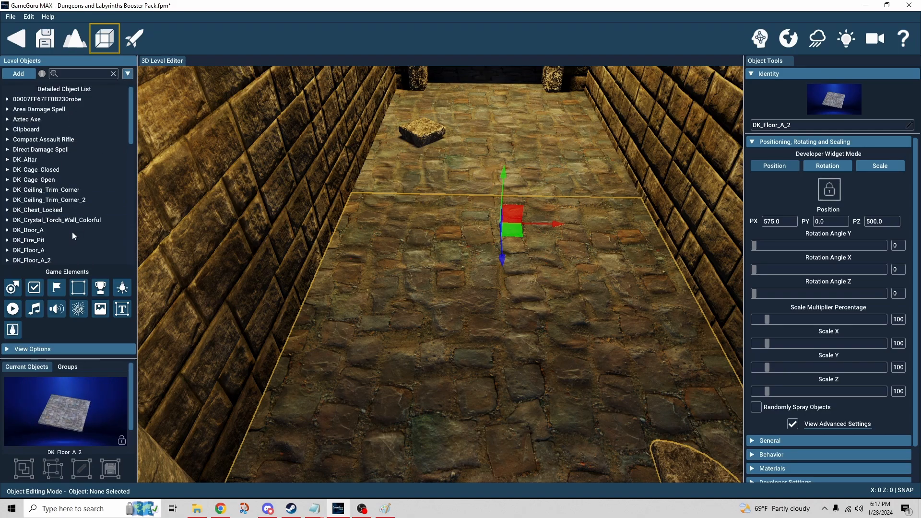
drag(130, 137, 133, 251)
click(19, 240)
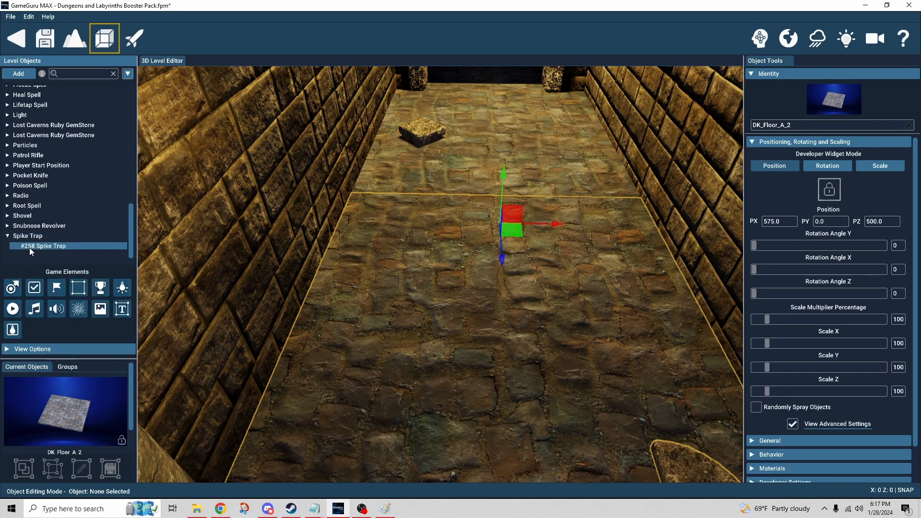
click(30, 247)
- Raise the spike trap back above the floor and set its Y position to 7
drag(457, 263, 458, 227)
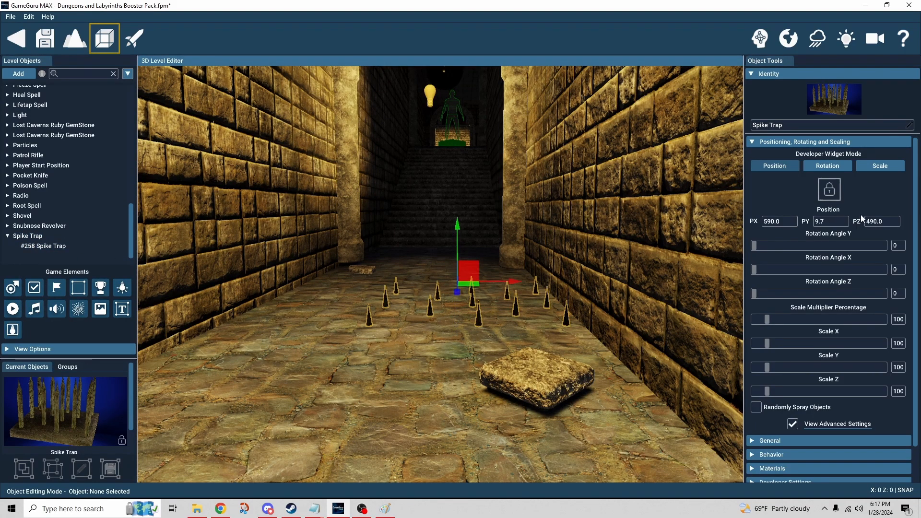
click(839, 219)
text(7)
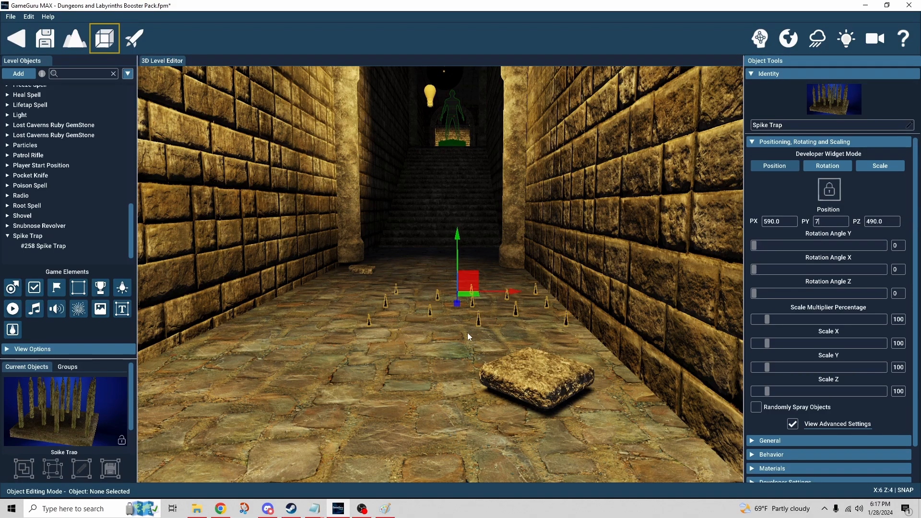
- Examine how the spike tips sit in the corridor floor from different viewing angles
right_drag(430, 298, 424, 260)
click(455, 349)
key(w)
mouse_move(455, 349)
right_down()
mouse_move(521, 366)
mouse_move(493, 359)
mouse_move(582, 352)
mouse_move(578, 343)
mouse_move(579, 378)
mouse_move(578, 343)
mouse_move(580, 365)
right_up()
key(w)
key(s)
key(w)
key(s)
right_drag(448, 374, 451, 346)
key(w)
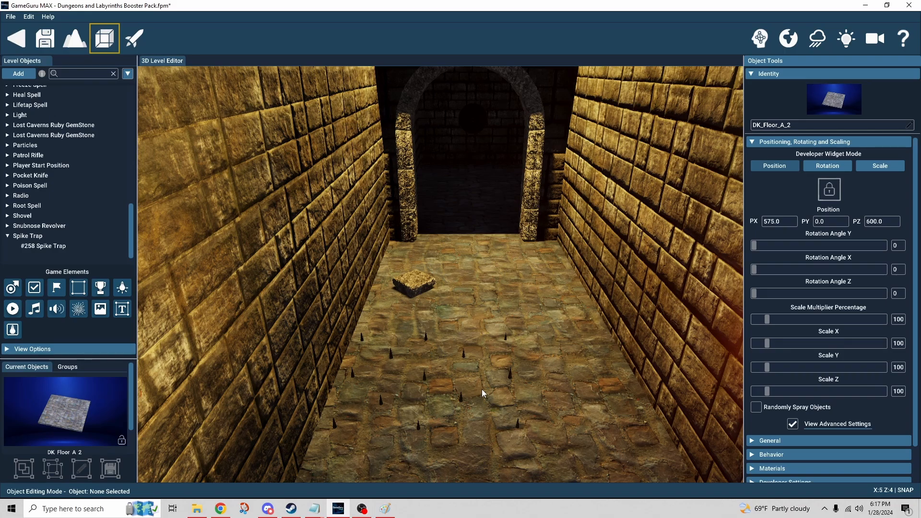
- Reselect the spike trap and read through its behavior description and trap settings
click(424, 375)
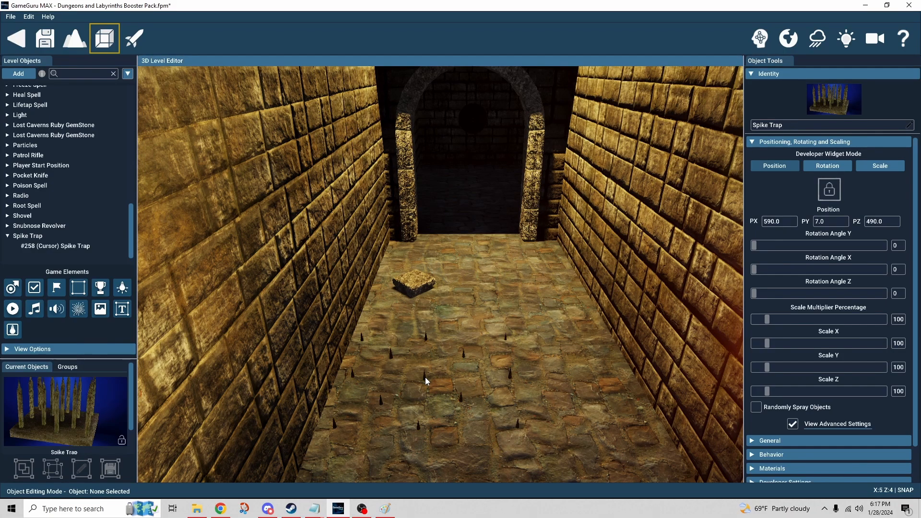
click(757, 143)
click(753, 171)
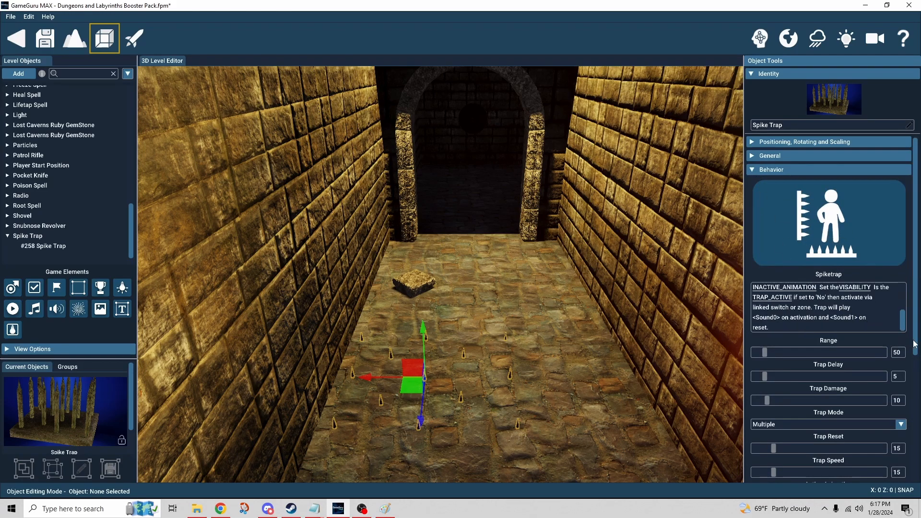
scroll(913, 340, down, 5)
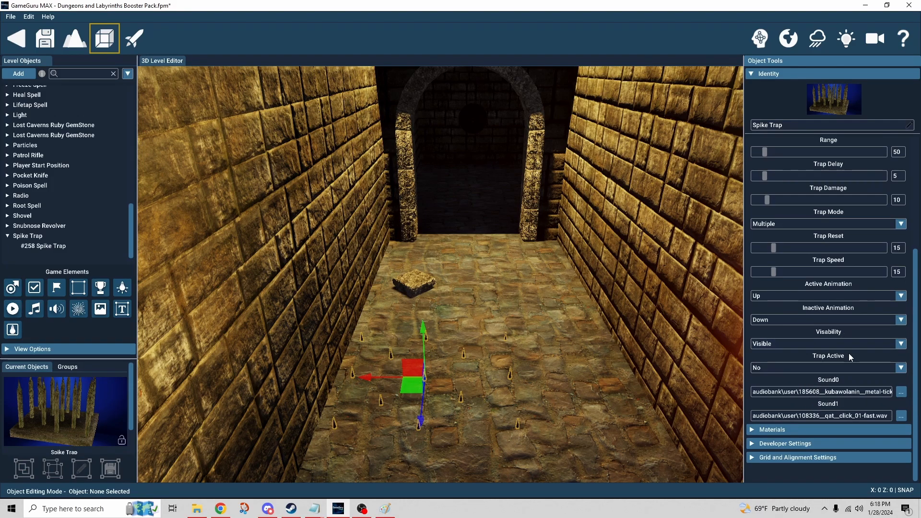
drag(917, 357, 919, 239)
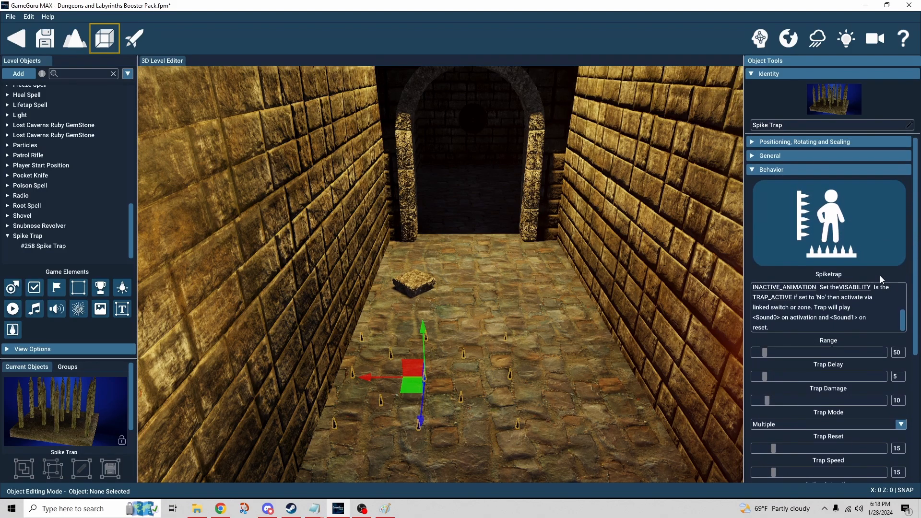